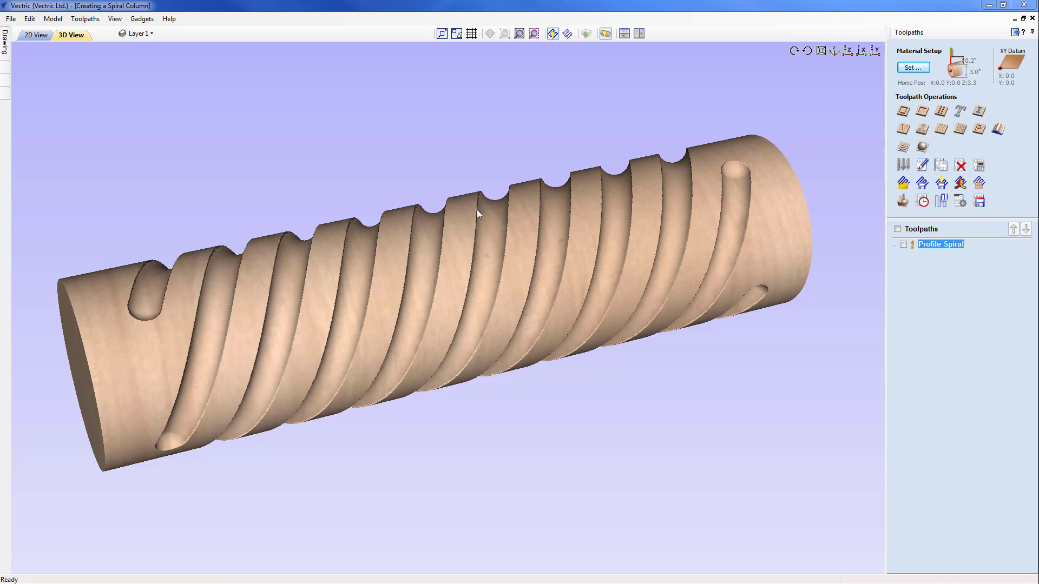
Close the current spiral column job.
{"action": "left_click_drag", "start_coordinate": [405, 196], "coordinate": [329, 174]}
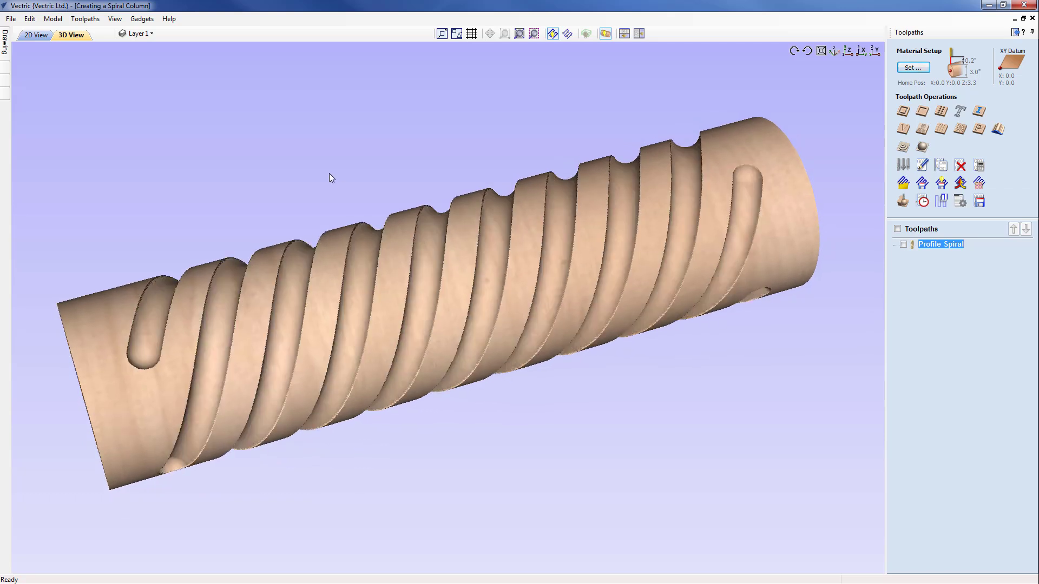
{"action": "left_click", "coordinate": [11, 18]}
{"action": "left_click", "coordinate": [24, 54]}
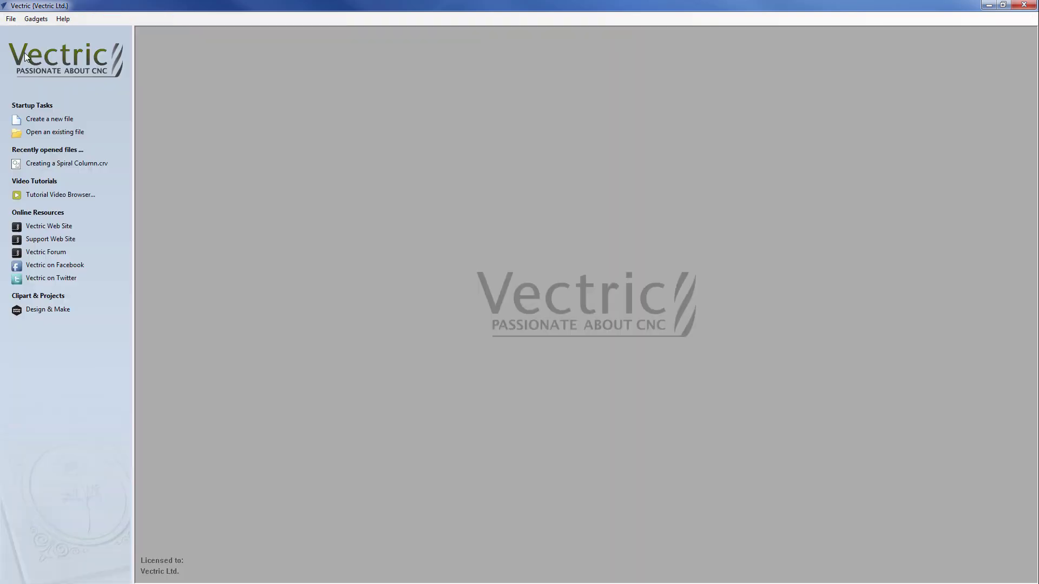
Create a new rotary job 12.0 inches long and 3.0 inches in diameter.
{"action": "left_click", "coordinate": [39, 120]}
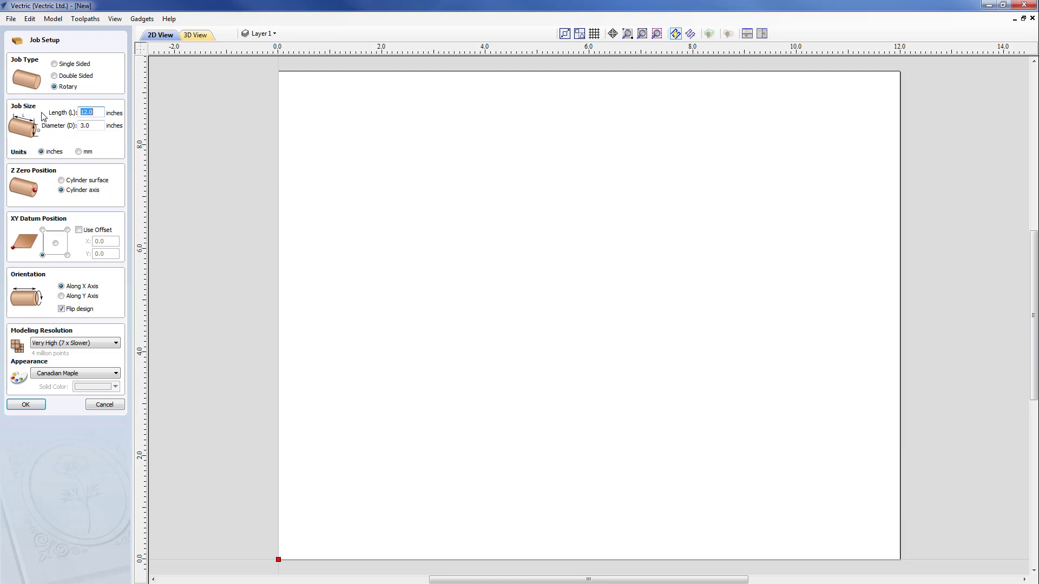
{"action": "left_click", "coordinate": [94, 112]}
{"action": "left_click", "coordinate": [95, 125]}
{"action": "left_click", "coordinate": [29, 406]}
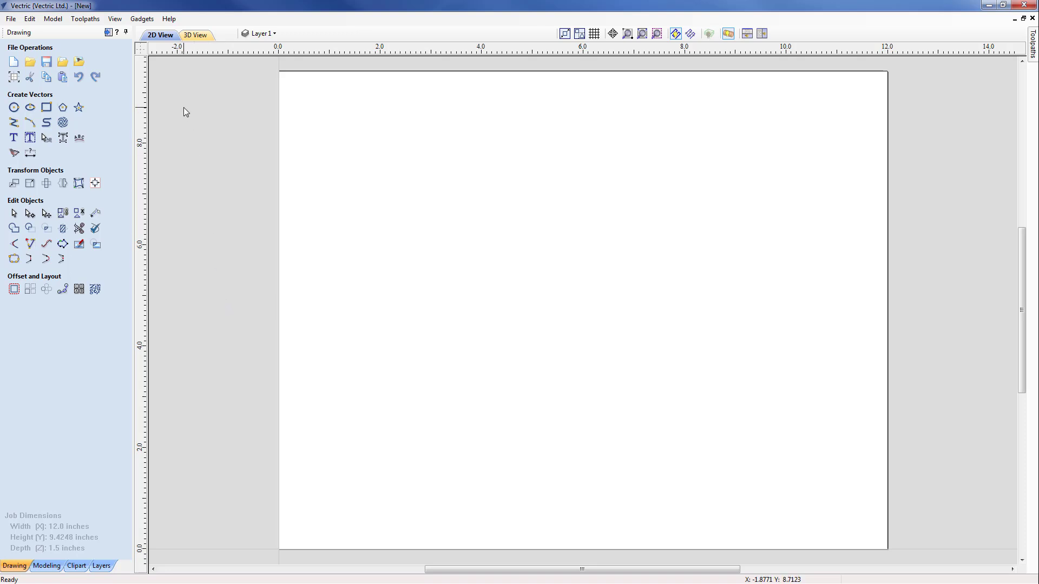
Run the Spiral Layout gadget: 4 left-hand strands, spacing 1, offsets 1.
{"action": "left_click", "coordinate": [142, 18]}
{"action": "mouse_move", "coordinate": [159, 139]}
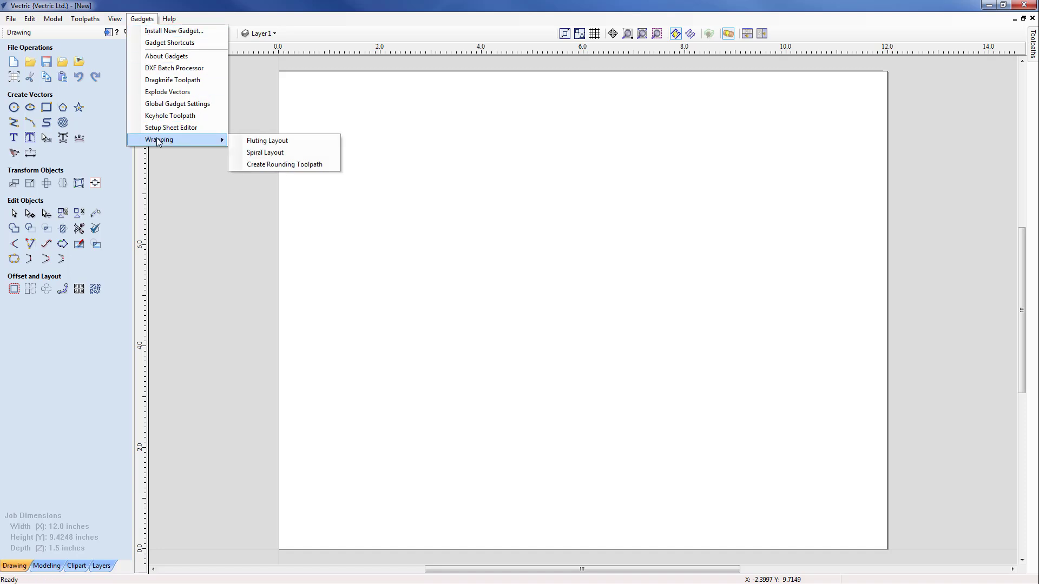
{"action": "left_click", "coordinate": [256, 153]}
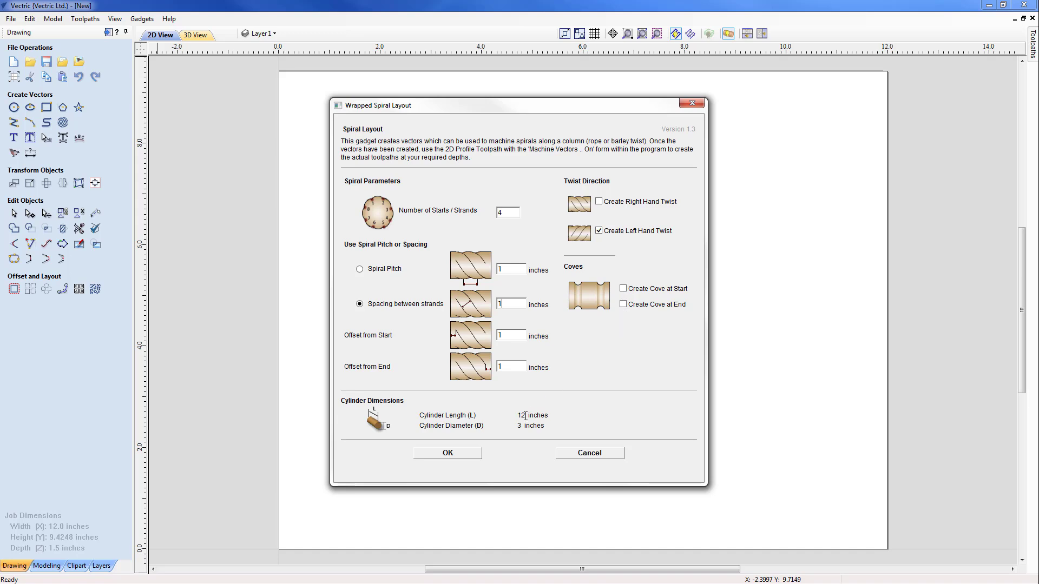
{"action": "left_click", "coordinate": [447, 455]}
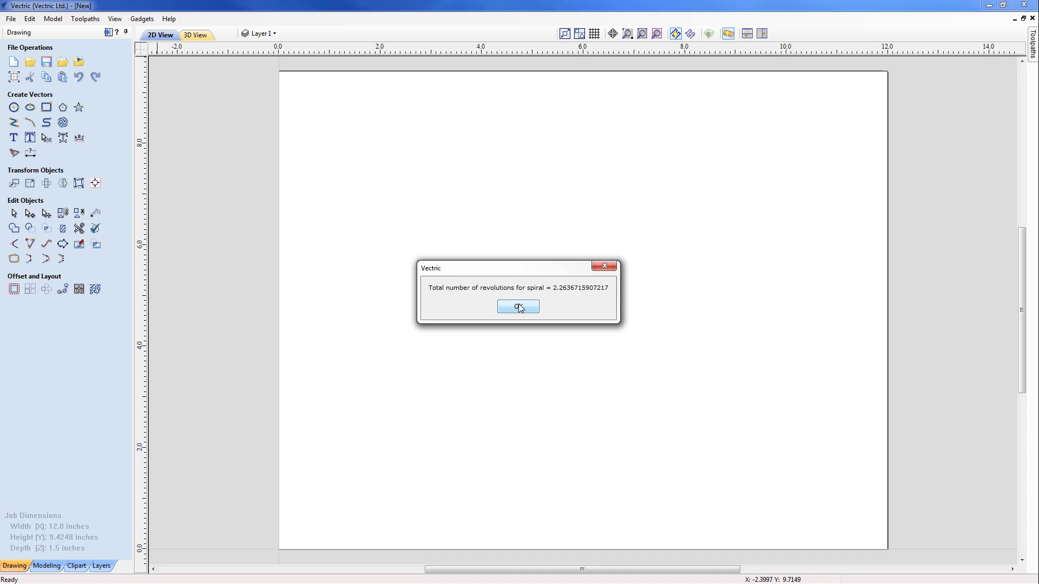
Dismiss the 2.26-revolution notice and zoom to the drawing limits to see all four spirals.
{"action": "left_click", "coordinate": [519, 308]}
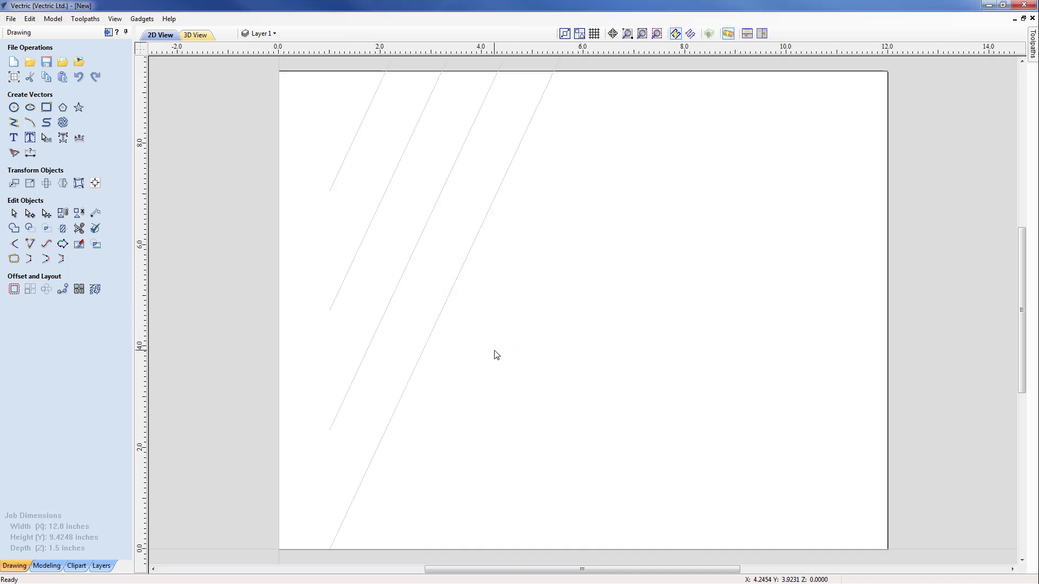
{"action": "left_click", "coordinate": [642, 33]}
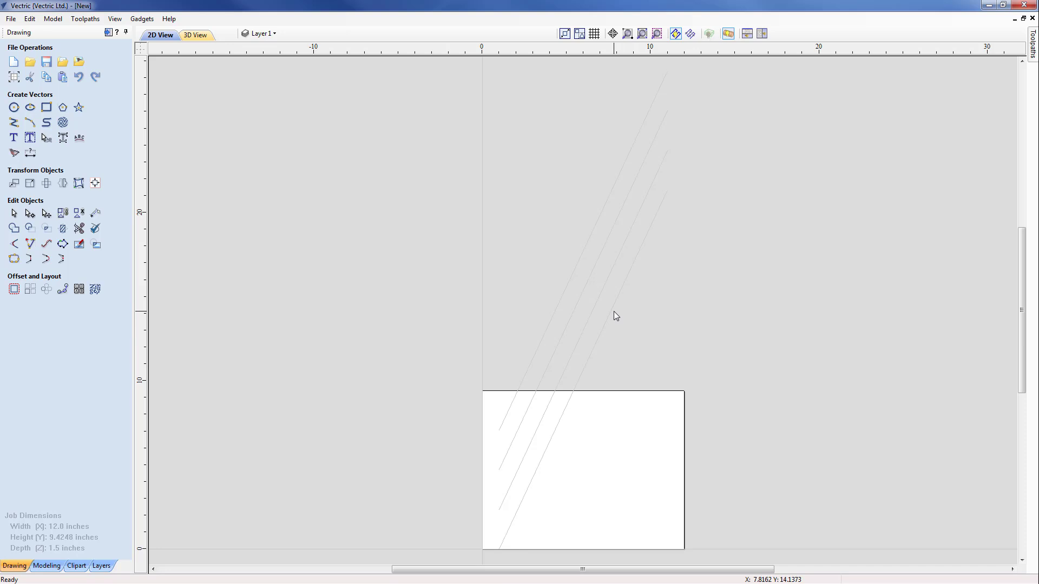
Check the Spiral Vectors layer visibility and select the four spiral lines.
{"action": "left_click", "coordinate": [275, 36]}
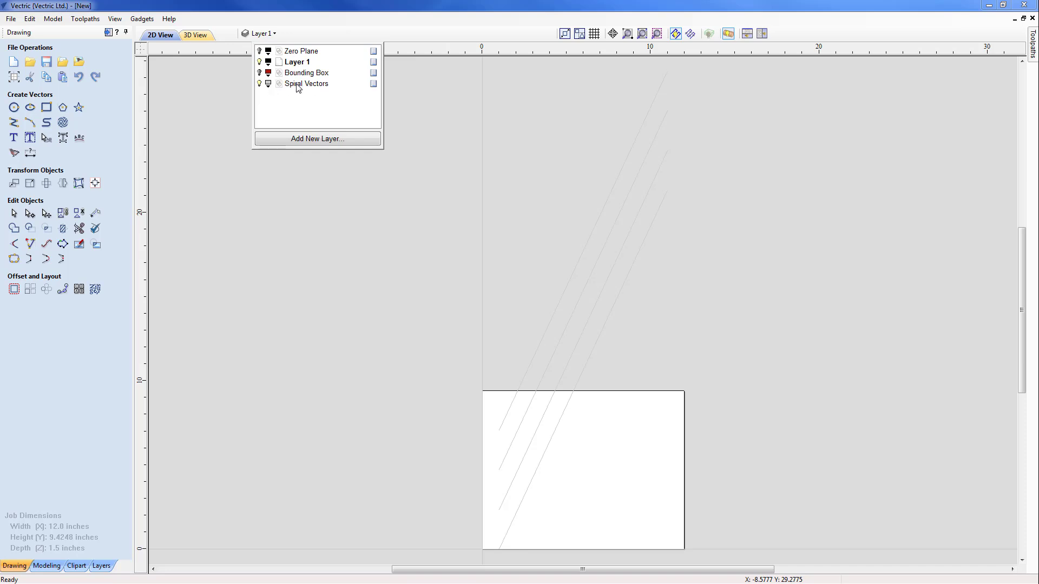
{"action": "left_click", "coordinate": [259, 83]}
{"action": "left_click", "coordinate": [260, 85]}
{"action": "left_click", "coordinate": [328, 174]}
{"action": "left_click", "coordinate": [575, 268]}
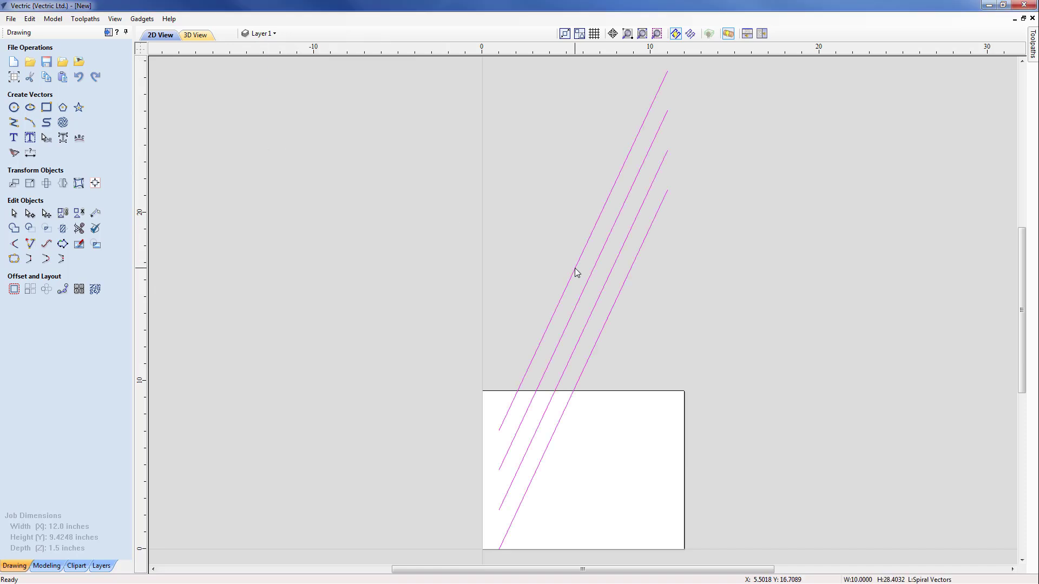
Confirm the rotary material at 3.0-inch diameter with Z-zero at the cylinder centre.
{"action": "left_click", "coordinate": [108, 32]}
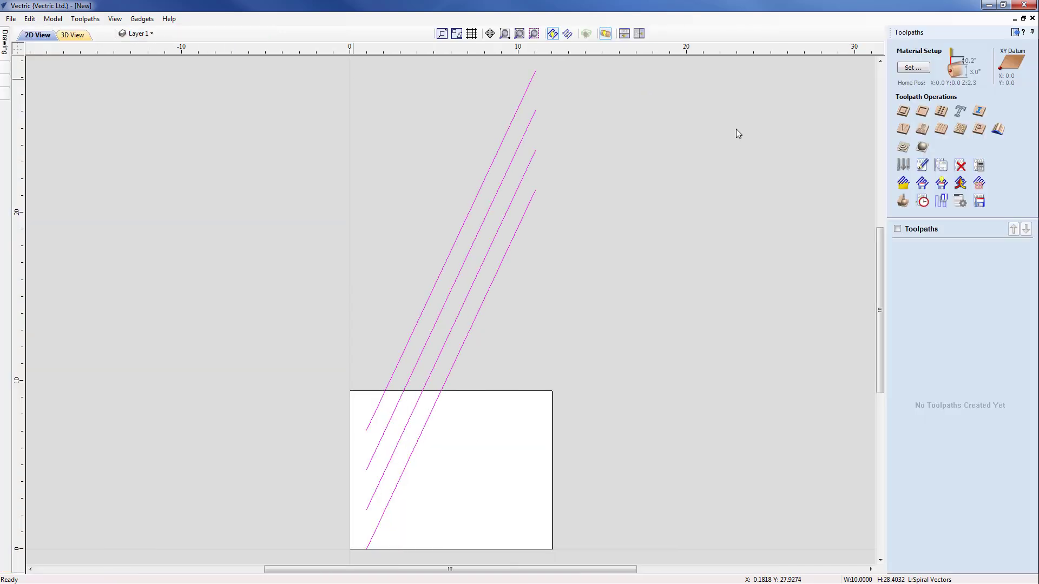
{"action": "left_click", "coordinate": [912, 68]}
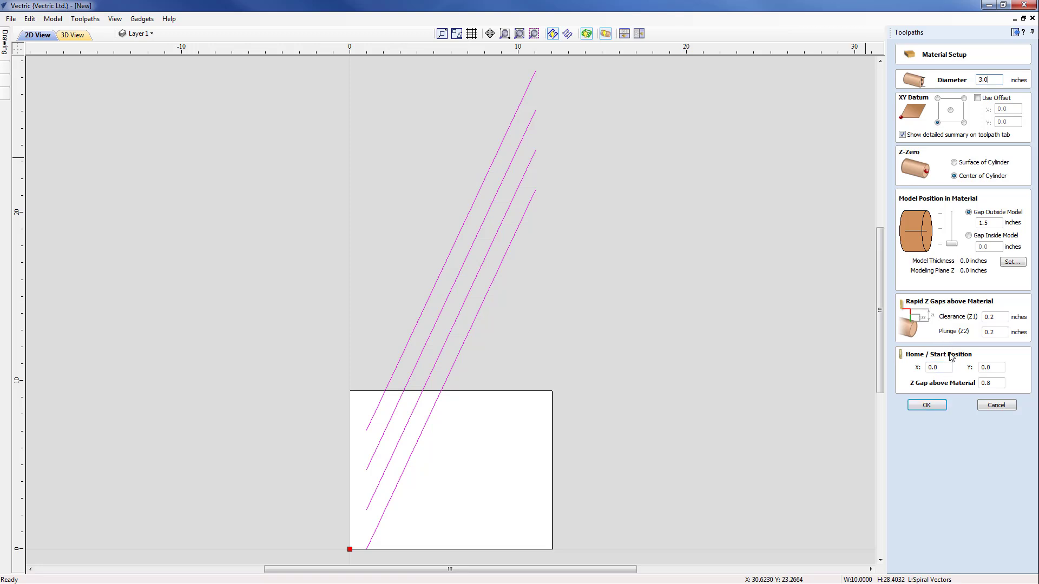
{"action": "left_click", "coordinate": [927, 406]}
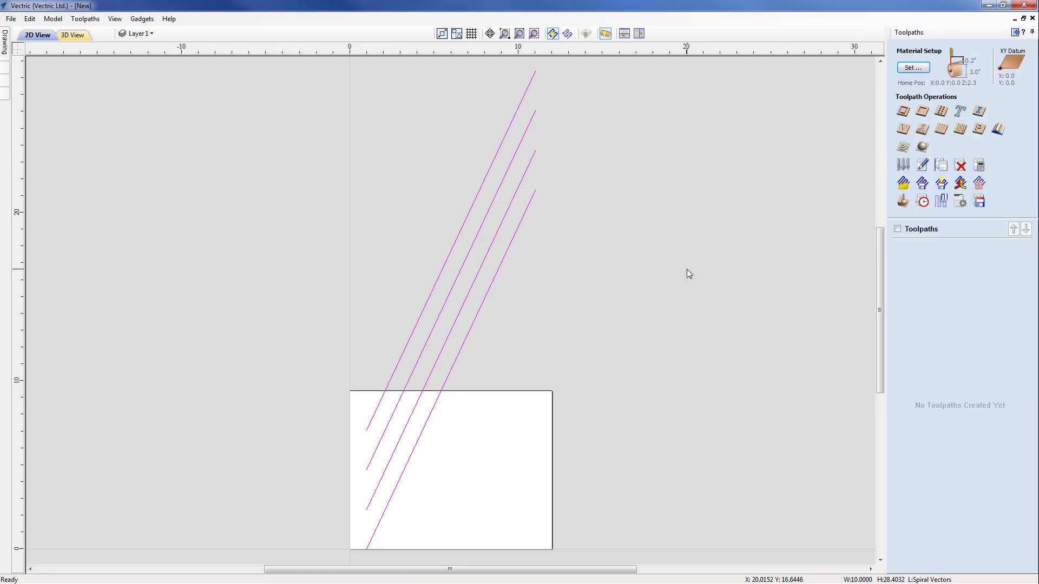
Set up a 0.2-inch-deep profile toolpath with the Ball Nose (1/2"), named Profile Spiral.
{"action": "left_click", "coordinate": [903, 113]}
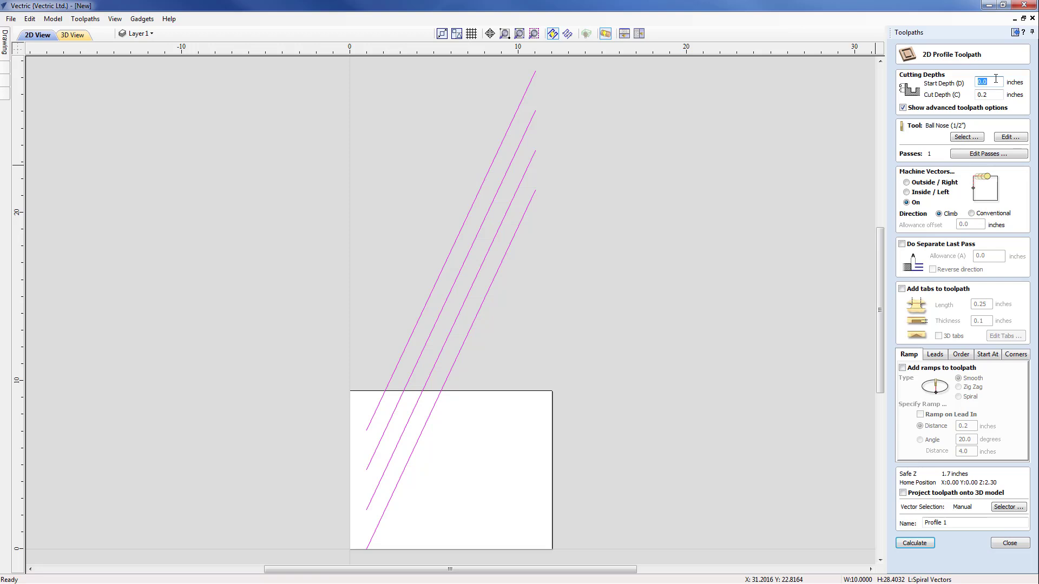
{"action": "left_click", "coordinate": [993, 95]}
{"action": "left_click", "coordinate": [966, 138]}
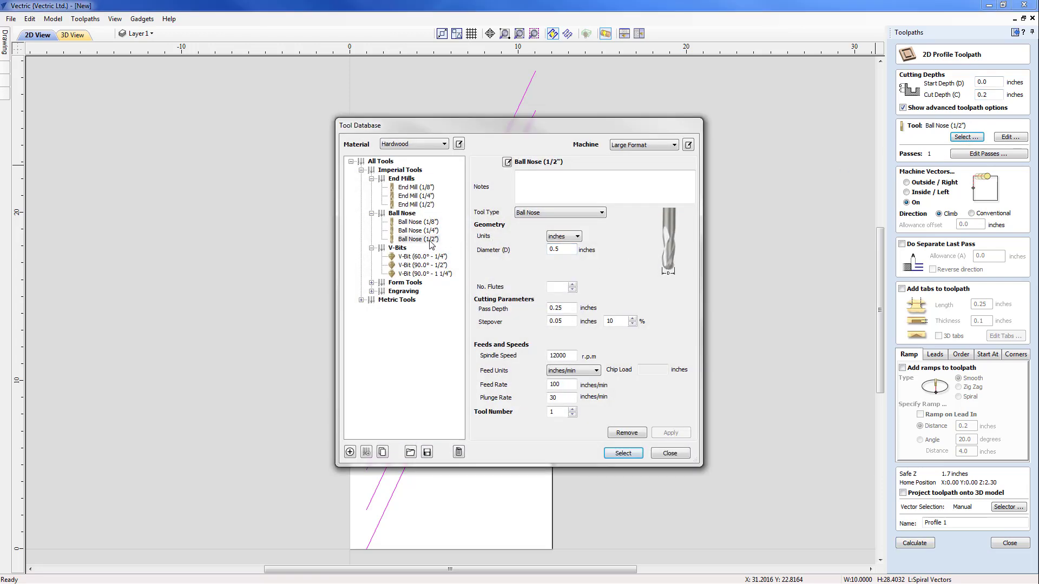
{"action": "left_click", "coordinate": [430, 240]}
{"action": "left_click", "coordinate": [622, 453]}
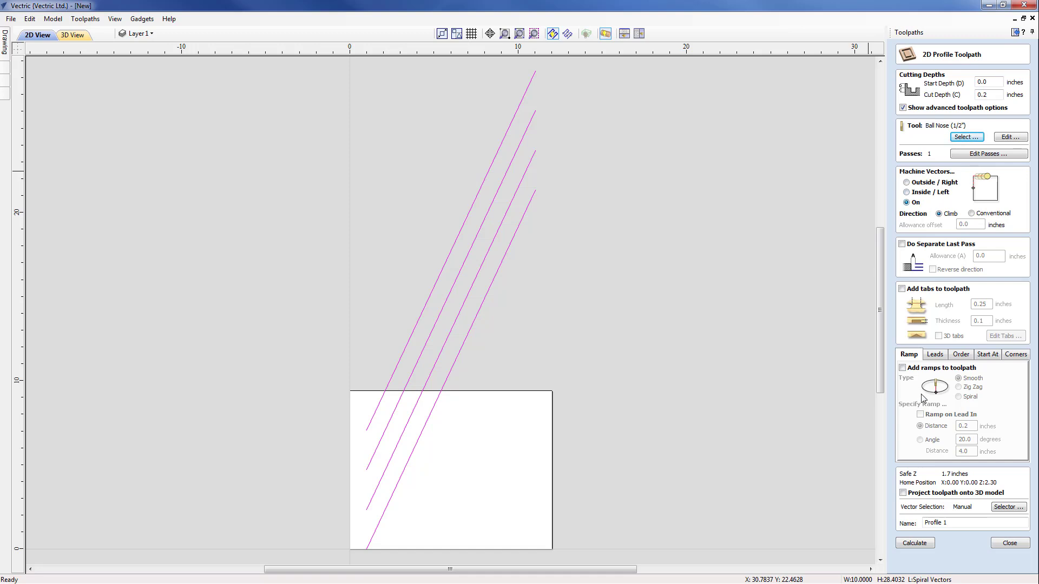
{"action": "left_click", "coordinate": [946, 524]}
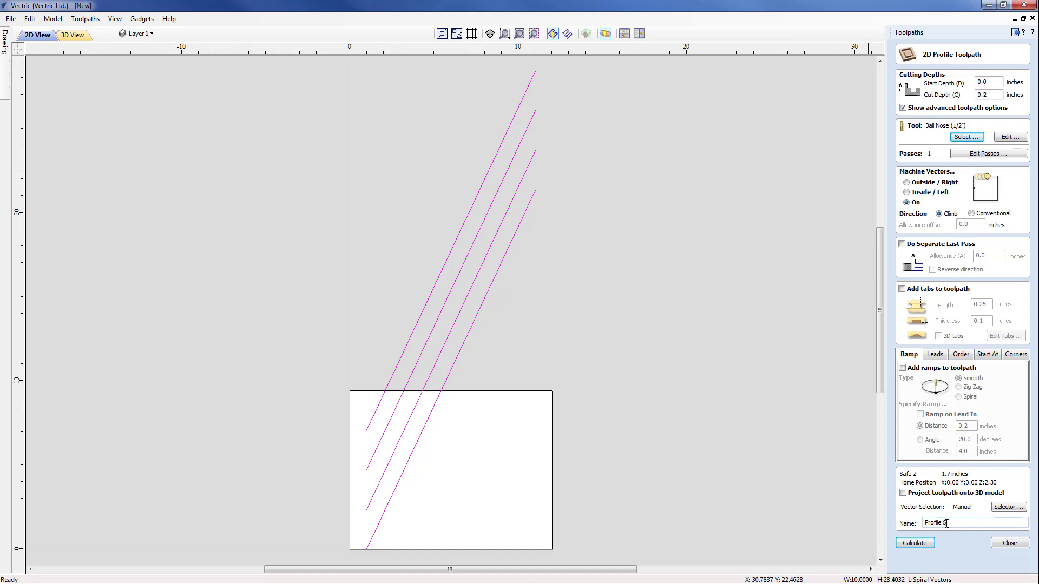
{"action": "type", "text": "Spiral"}
Calculate Profile Spiral and preview its grooves cut into the maple cylinder.
{"action": "left_click", "coordinate": [916, 543]}
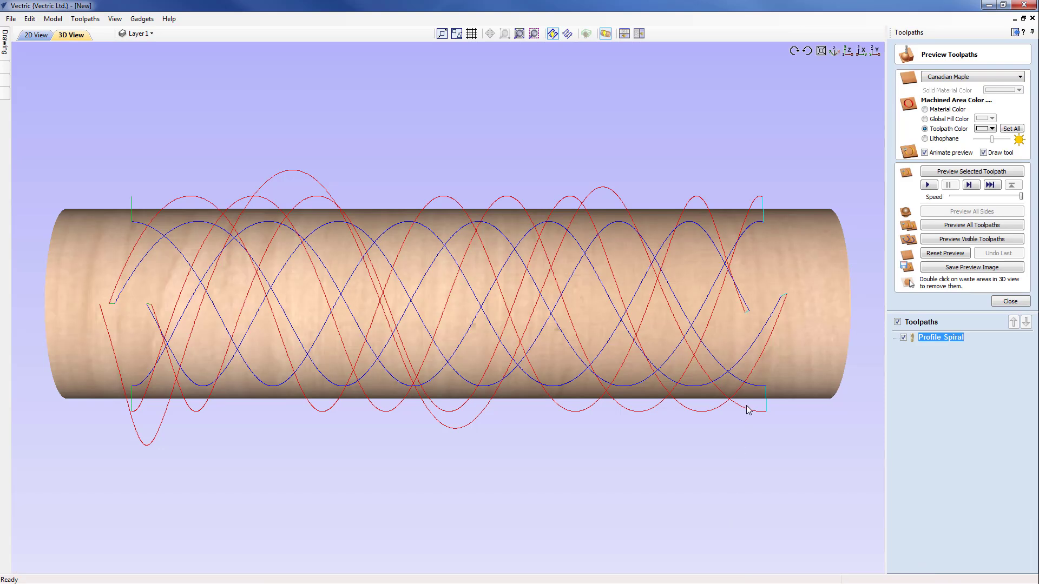
{"action": "left_click", "coordinate": [928, 185]}
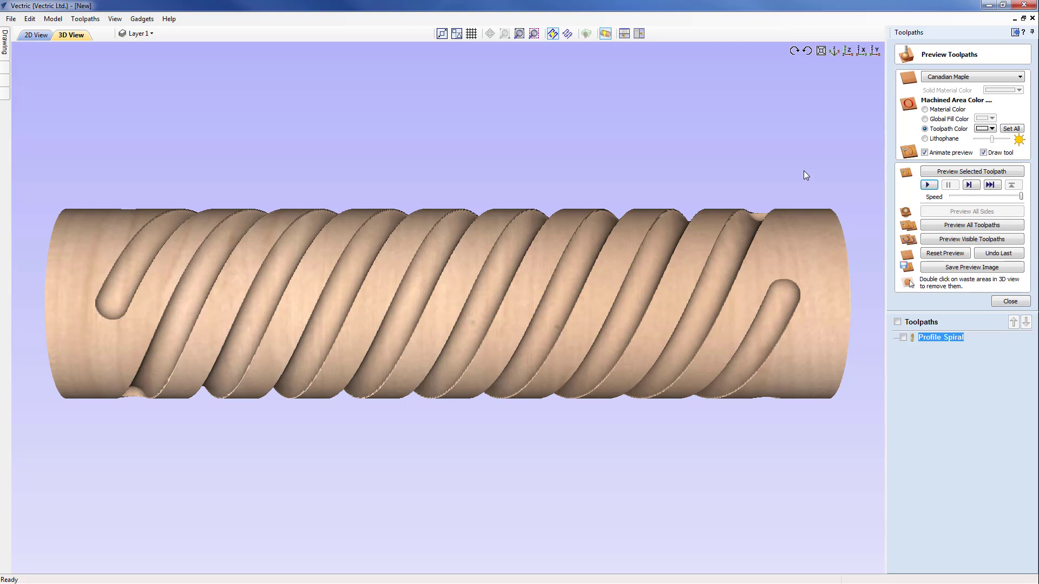
{"action": "scroll", "coordinate": [389, 460], "scroll_direction": "up", "scroll_amount": 1}
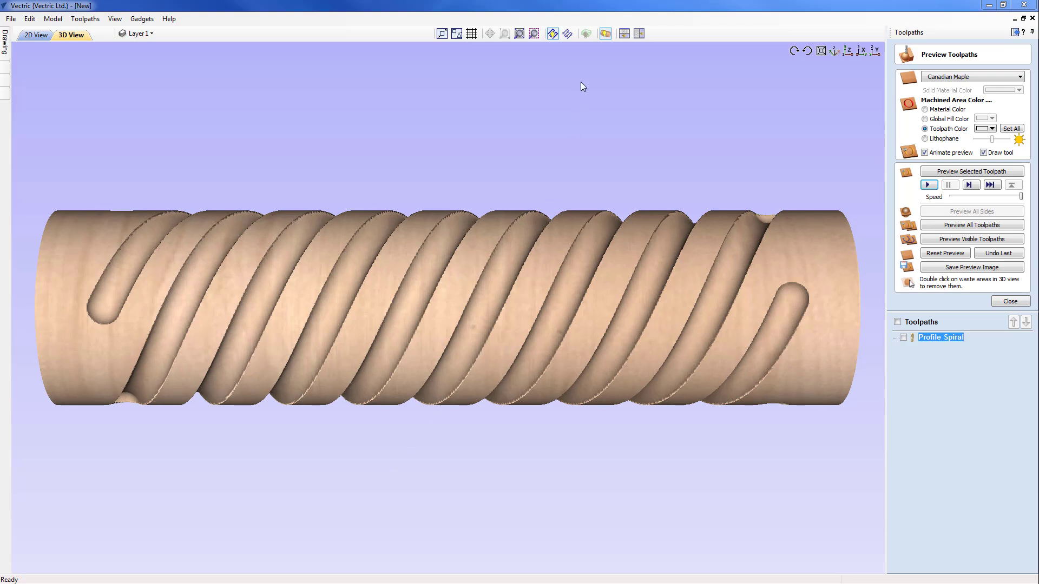
Unwrap the preview into a flat board and overlay the Profile Spiral toolpath lines.
{"action": "left_click", "coordinate": [605, 35]}
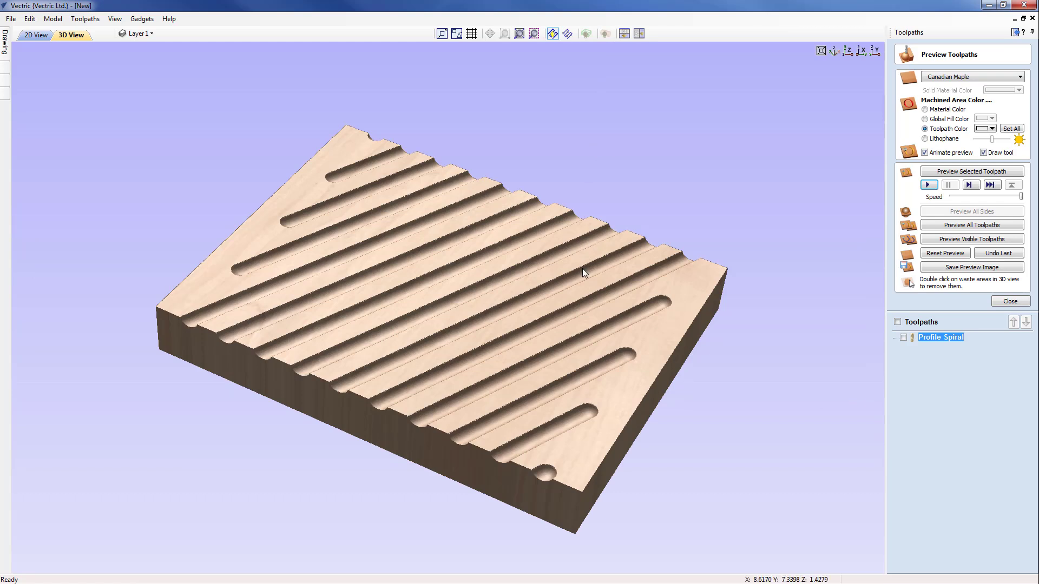
{"action": "left_click", "coordinate": [904, 337]}
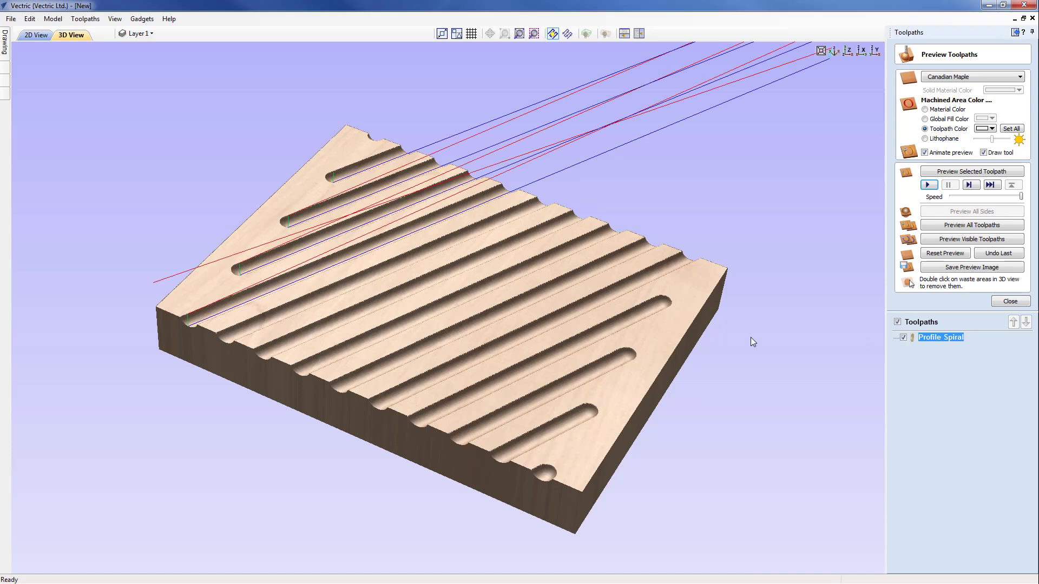
{"action": "middle_click_drag", "start_coordinate": [502, 321], "coordinate": [452, 337]}
{"action": "scroll", "coordinate": [452, 336], "scroll_direction": "down", "scroll_amount": 1}
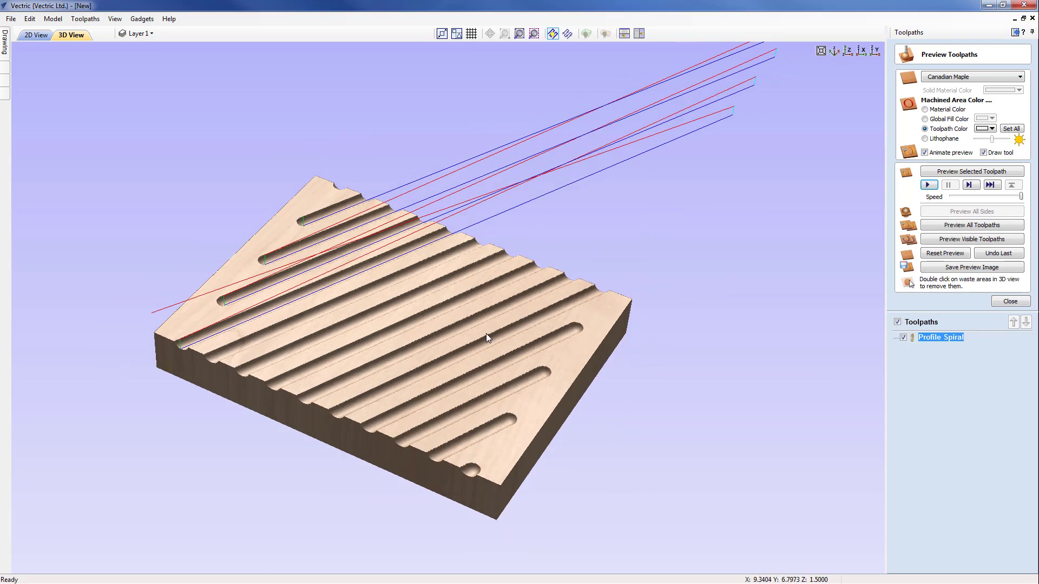
{"action": "scroll", "coordinate": [446, 350], "scroll_direction": "down", "scroll_amount": 2}
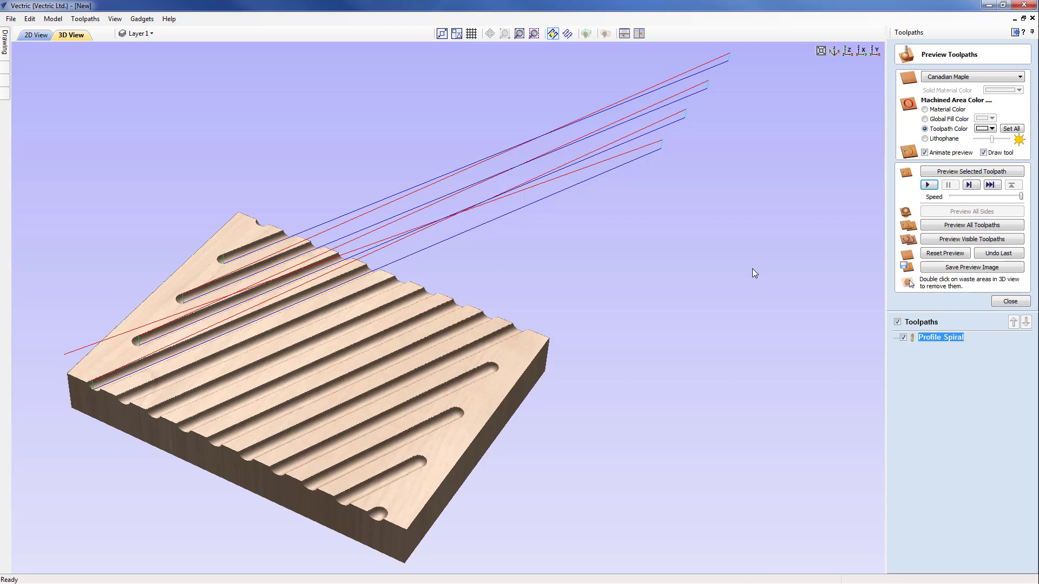
Turn automatic wrapping back on so the toolpath lines wind around the column.
{"action": "left_click", "coordinate": [608, 35]}
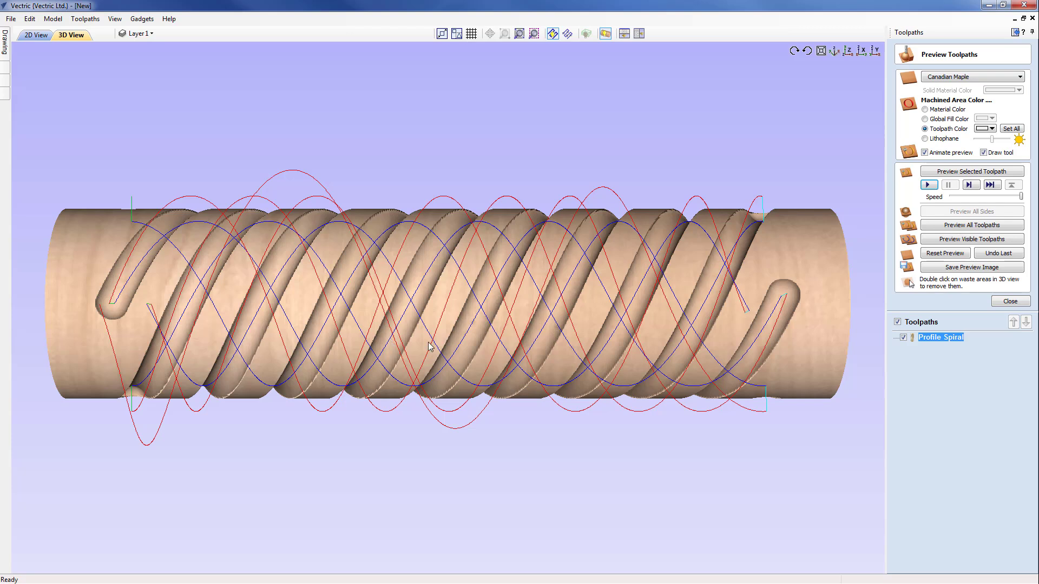
Choose the Mach2/3-WrapY2A ATC(inch)(*.txt) post processor for saving Profile Spiral.
{"action": "left_click", "coordinate": [1012, 301]}
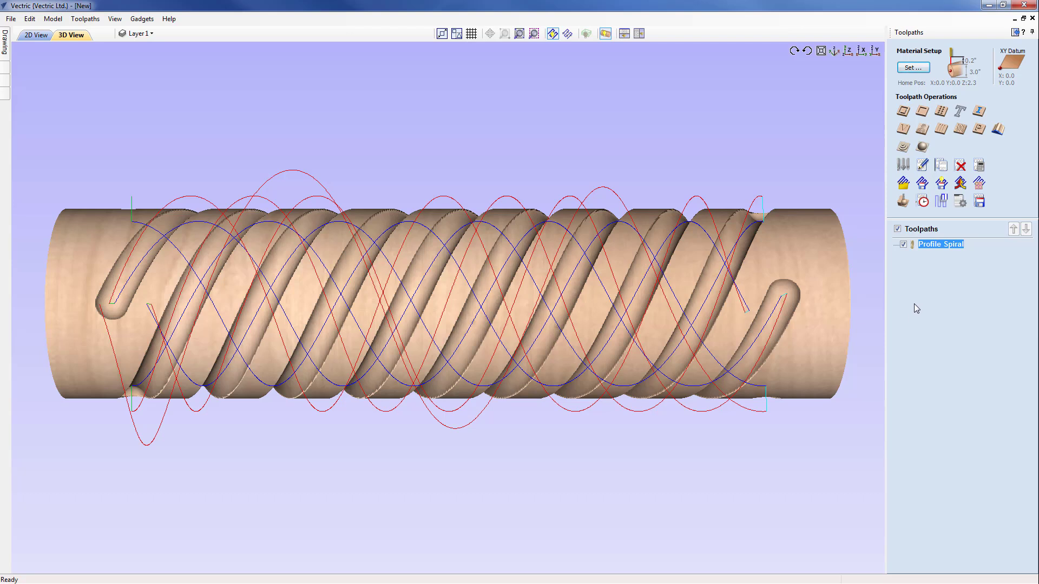
{"action": "left_click", "coordinate": [980, 201]}
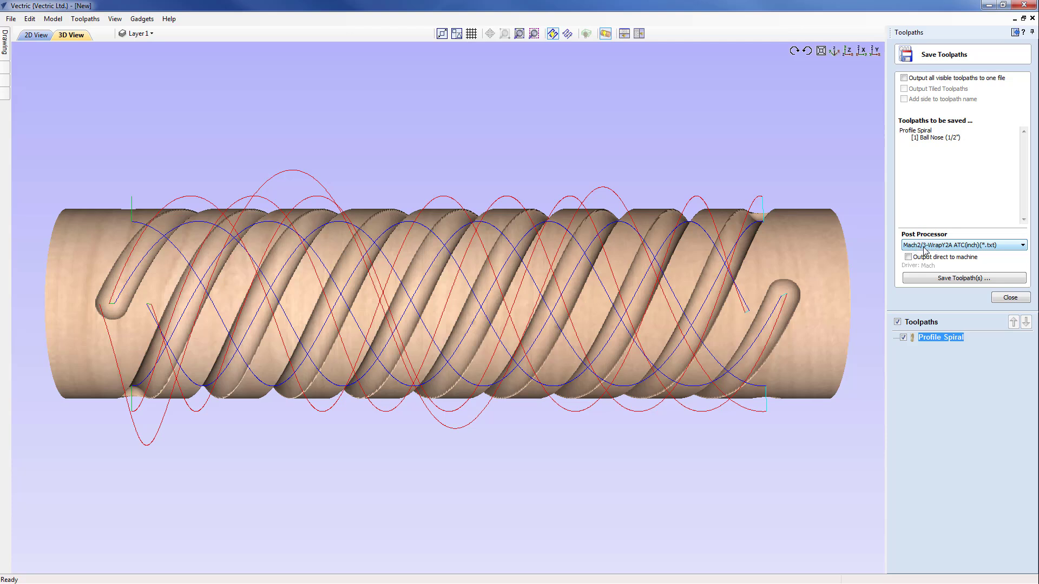
{"action": "left_click", "coordinate": [962, 250]}
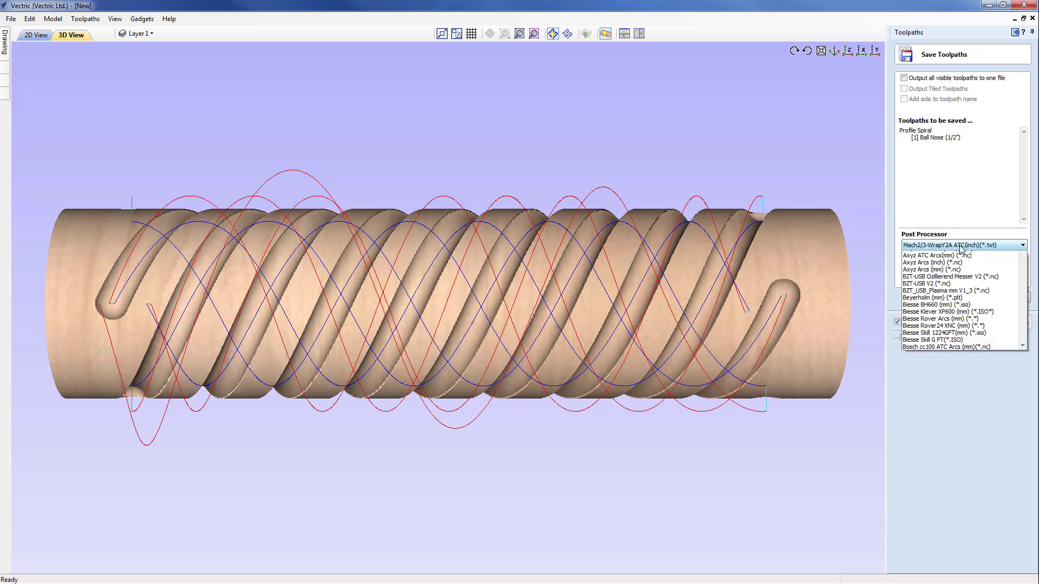
{"action": "left_click_drag", "start_coordinate": [1022, 269], "coordinate": [1021, 376]}
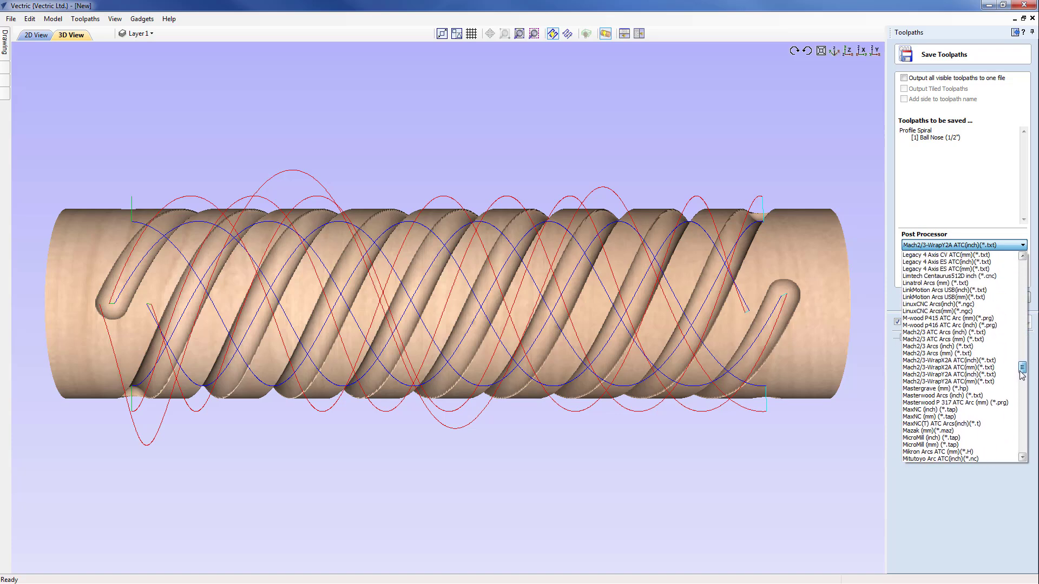
{"action": "left_click", "coordinate": [951, 375]}
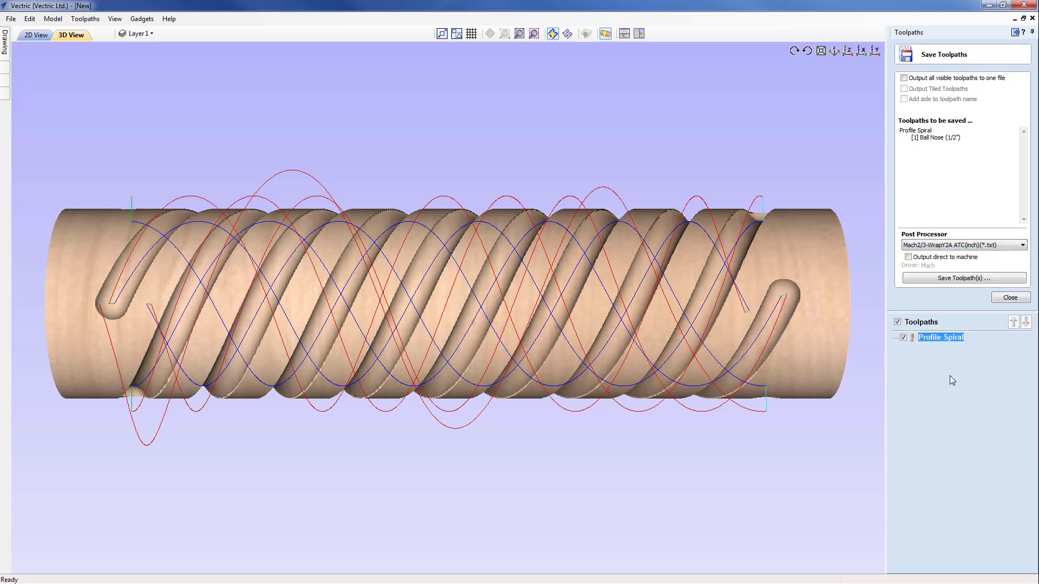
Write the Profile Spiral toolpath over the existing Profile Spiral.txt in the Spiral Column_FILES folder.
{"action": "left_click", "coordinate": [969, 285]}
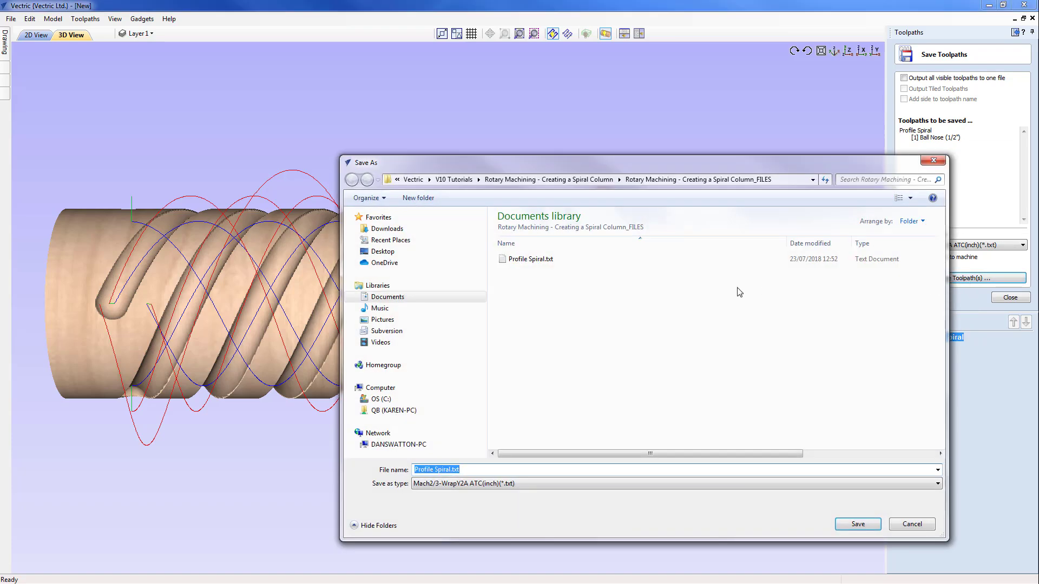
{"action": "left_click", "coordinate": [524, 262]}
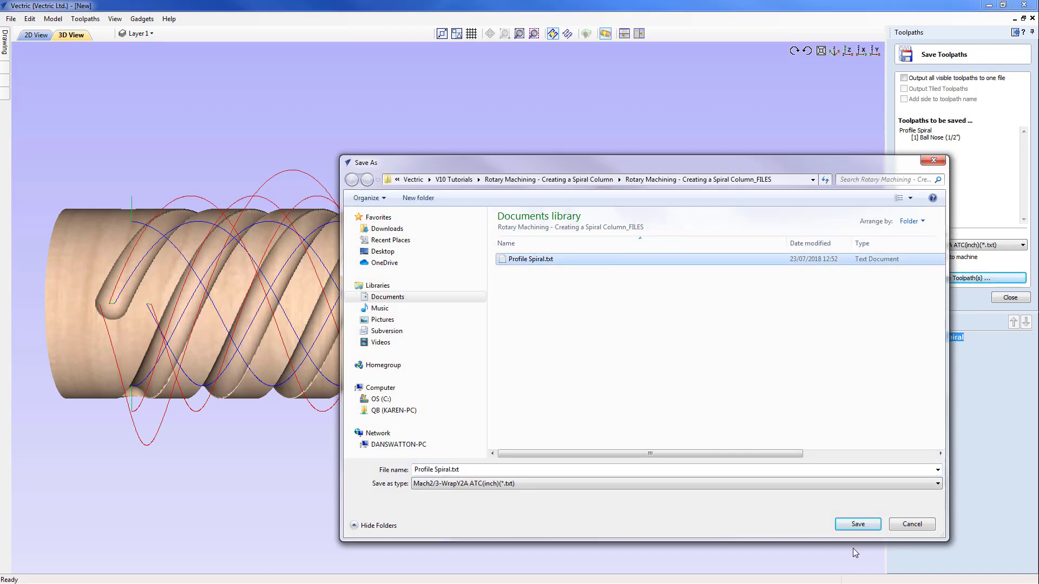
{"action": "left_click", "coordinate": [858, 524]}
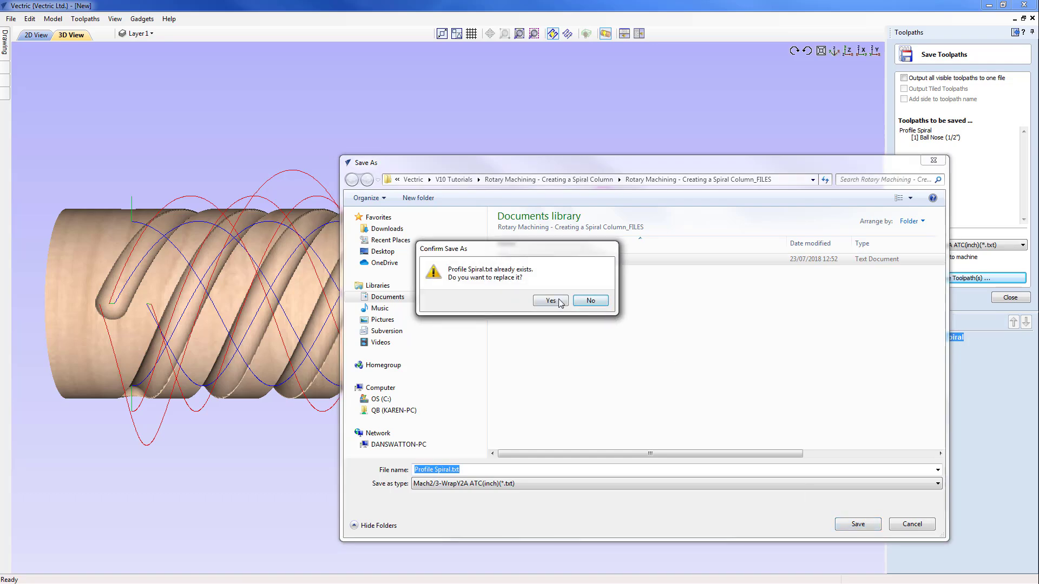
{"action": "left_click", "coordinate": [551, 301]}
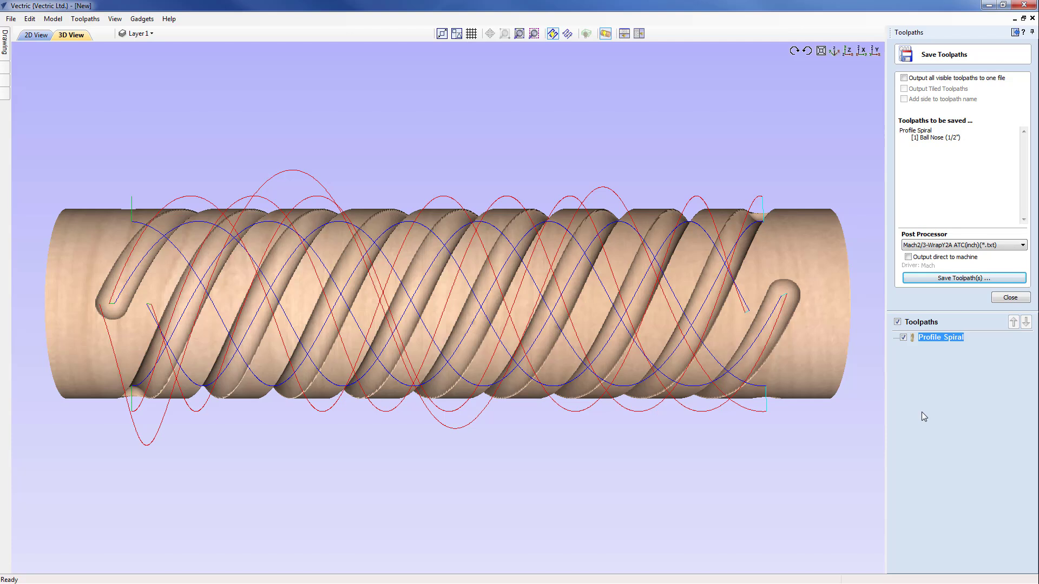
Close the Save Toolpaths panel and Save As over the existing Creating a Spiral Column.crv.
{"action": "left_click", "coordinate": [1010, 298]}
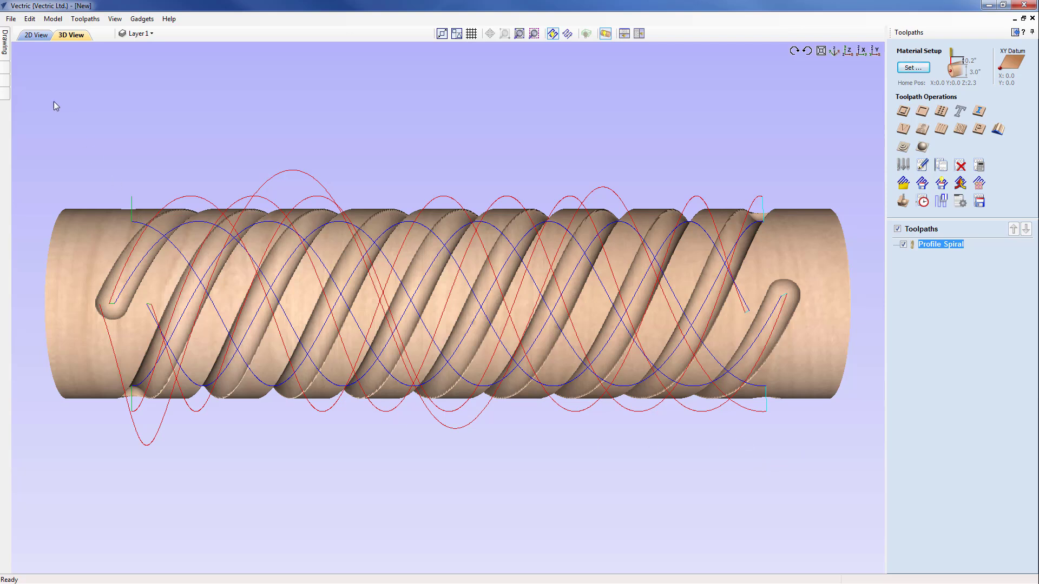
{"action": "left_click", "coordinate": [11, 17]}
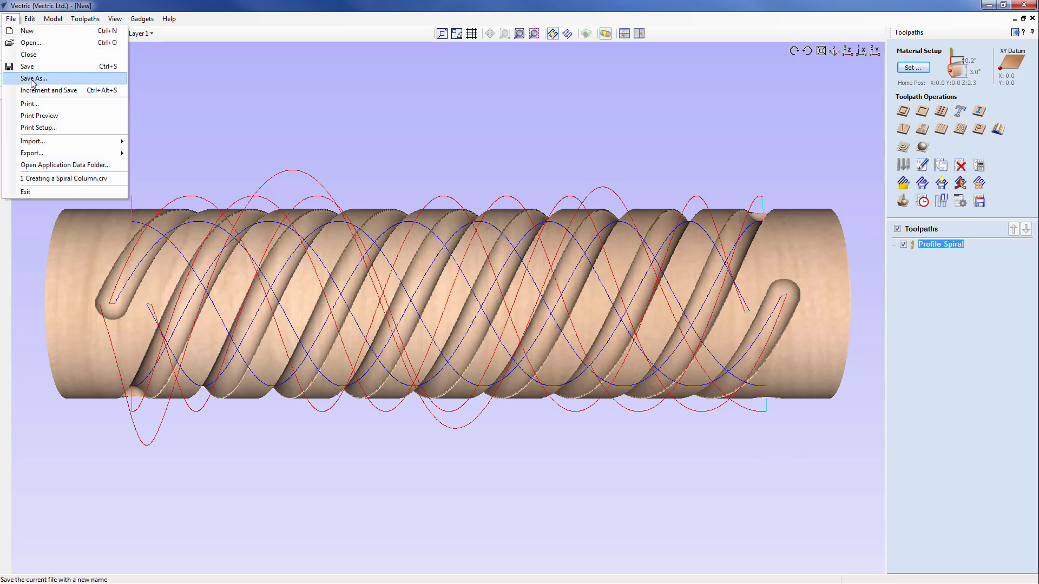
{"action": "left_click", "coordinate": [30, 79]}
{"action": "left_click", "coordinate": [548, 260]}
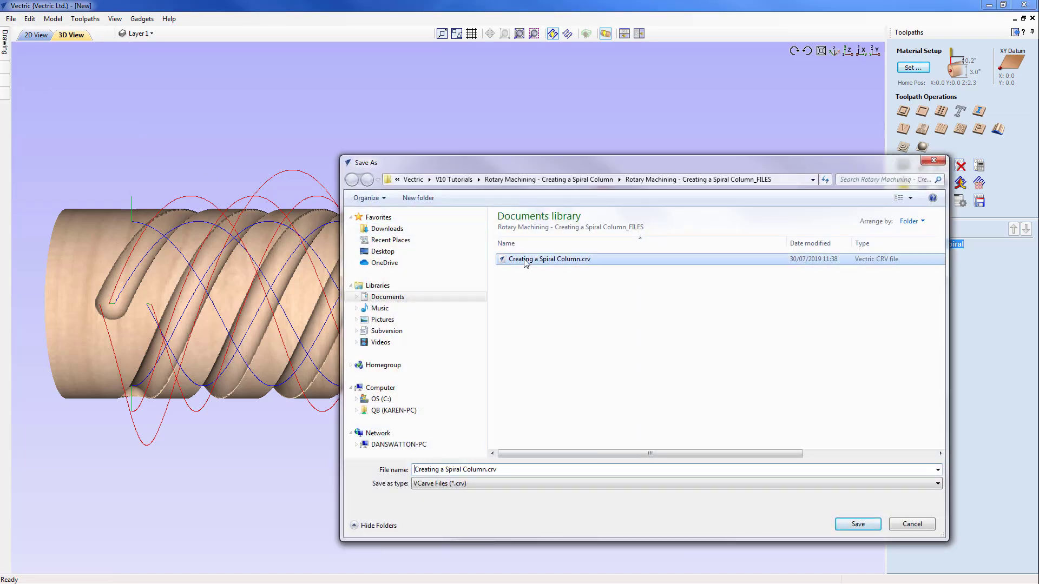
{"action": "left_click", "coordinate": [858, 525]}
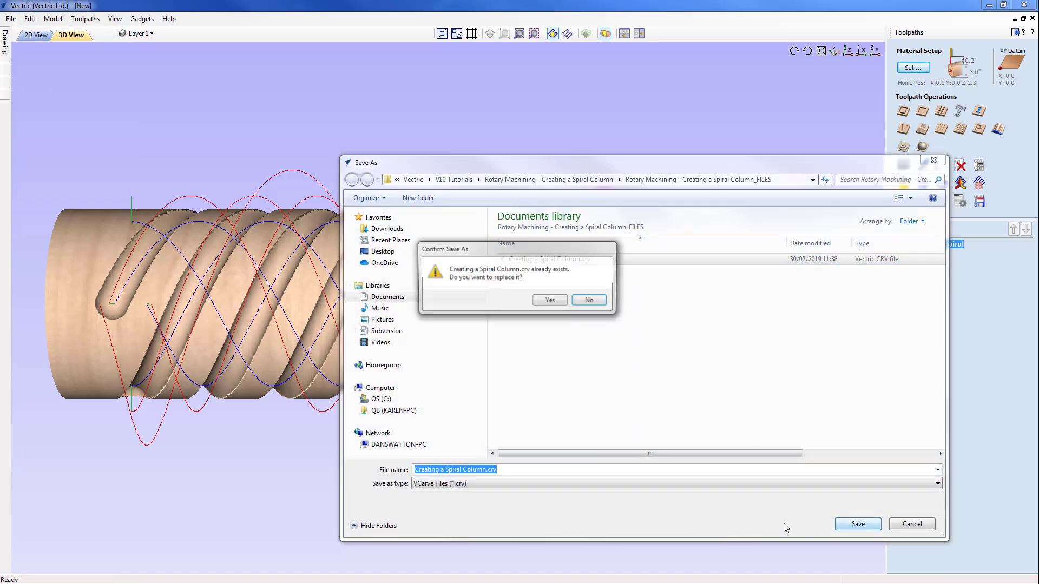
{"action": "left_click", "coordinate": [550, 301]}
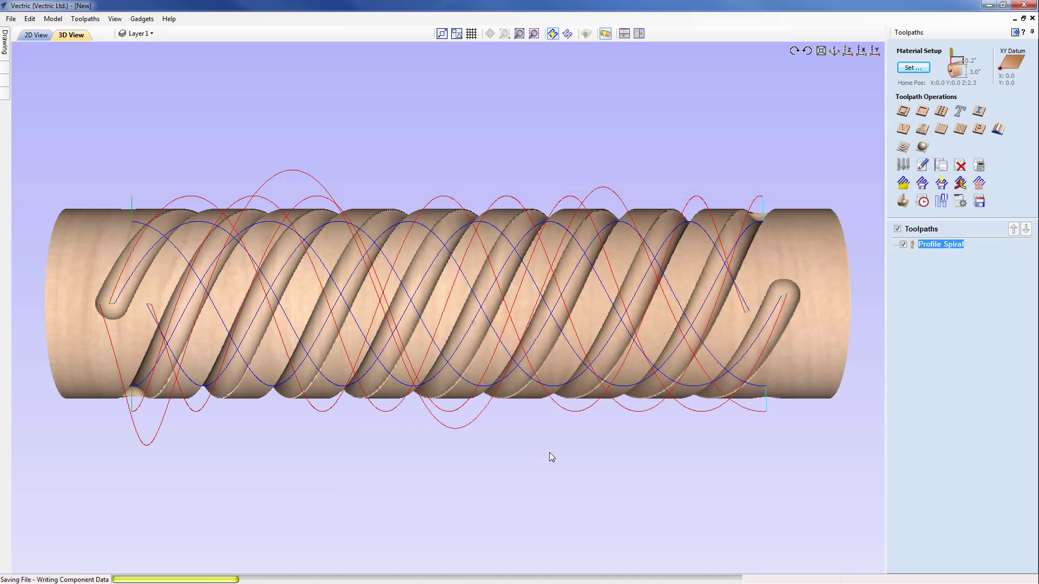